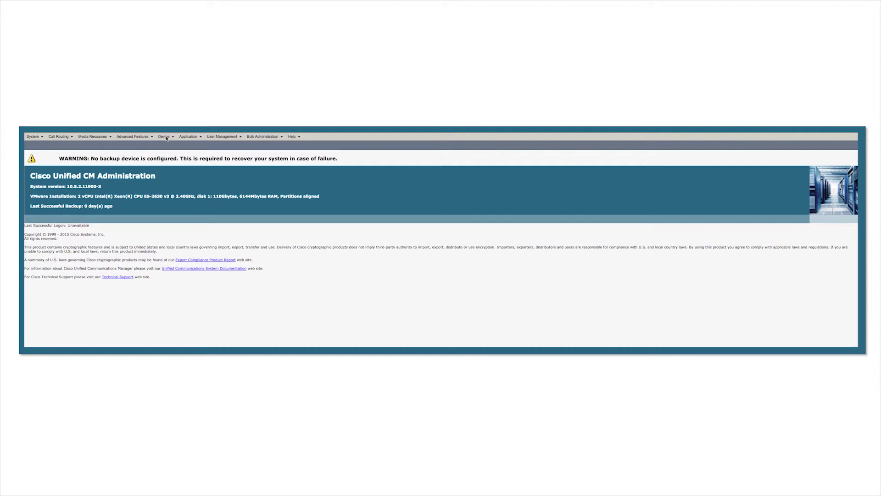
Create a new SIP profile named 'PnP SIP Profile' with description 'Park-N-Page'.
left_click(166, 137)
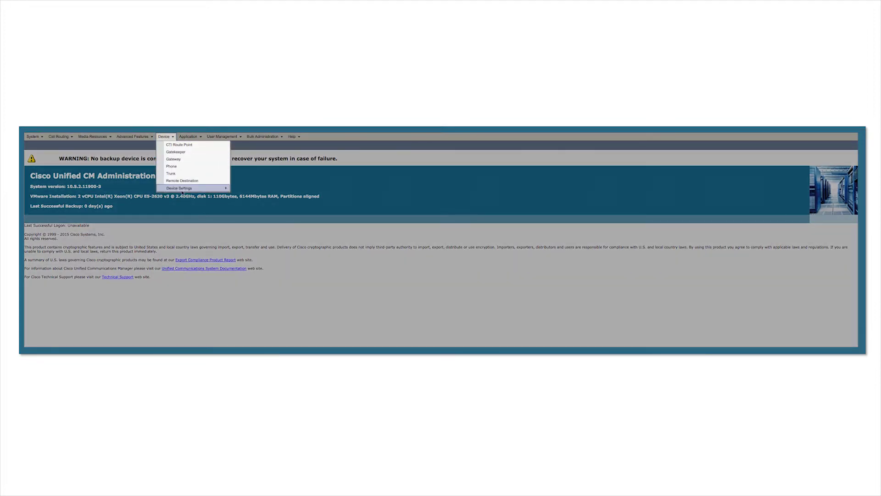
mouse_move(183, 192)
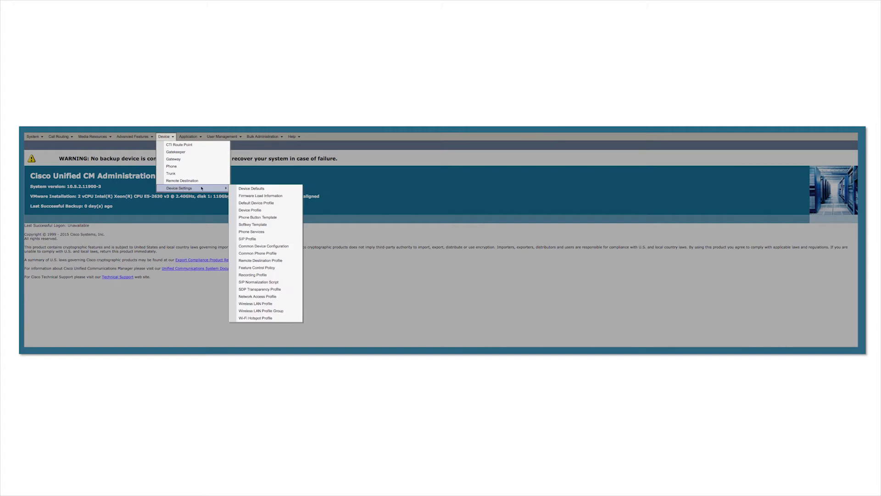
left_click(248, 239)
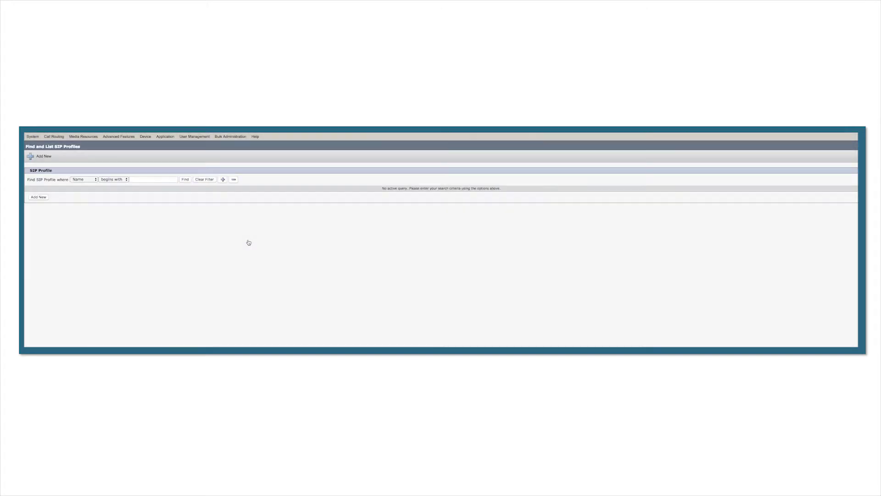
left_click(37, 197)
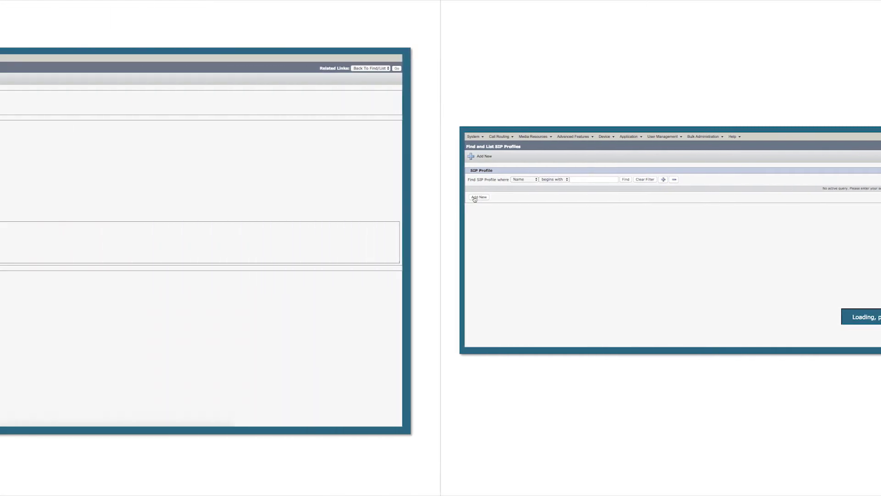
left_click(107, 130)
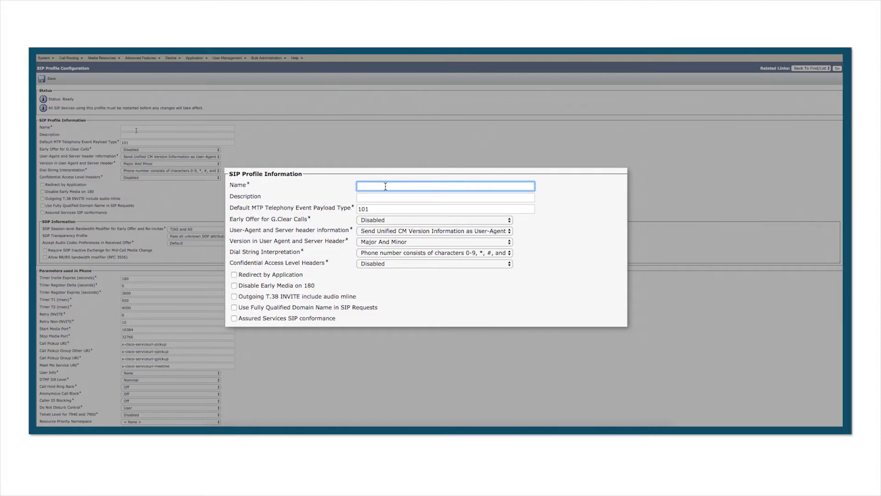
type("PnP SIP Profile")
key("Tab")
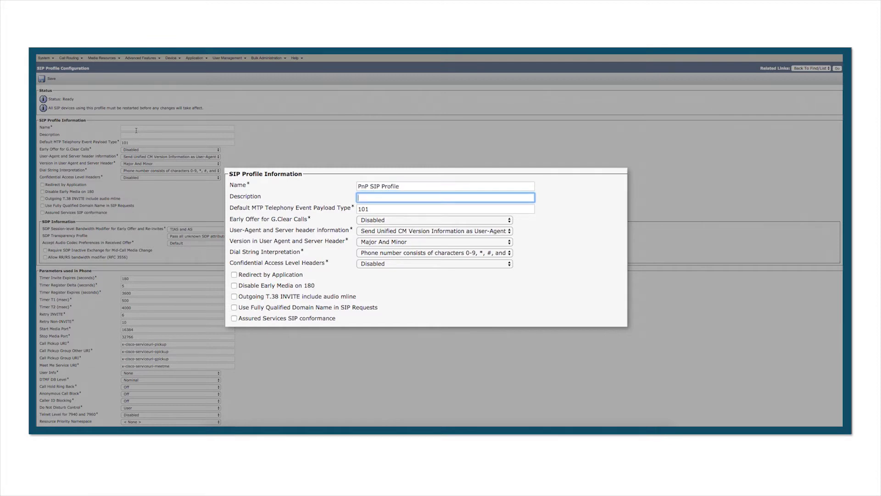
type("Park-N-Page")
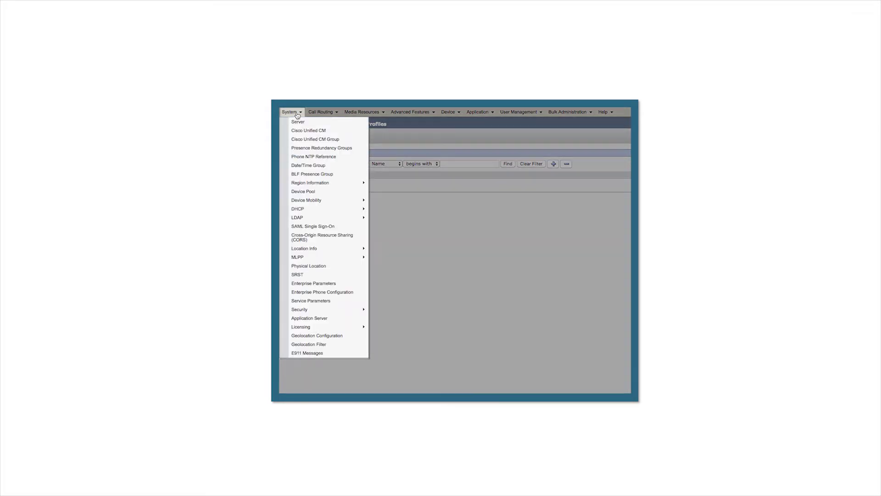
Open Non Secure SIP Trunk Profile from the SIP trunk security profiles list and edit its name.
mouse_move(308, 310)
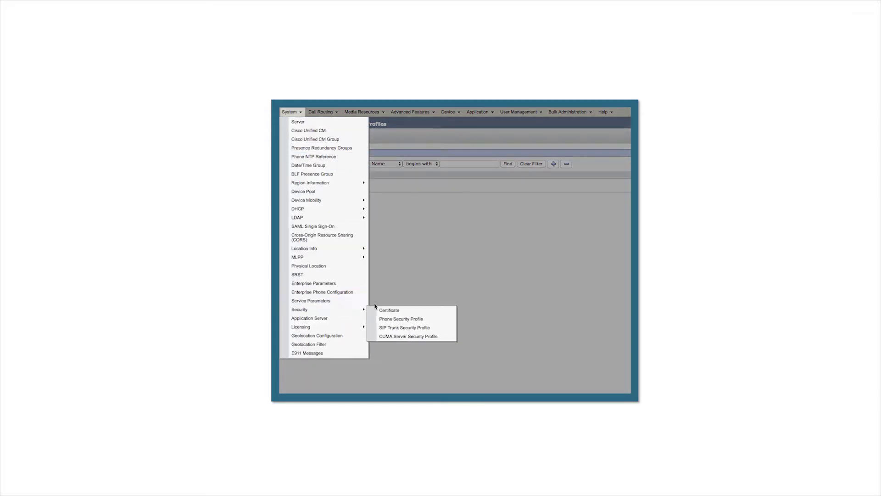
left_click(399, 329)
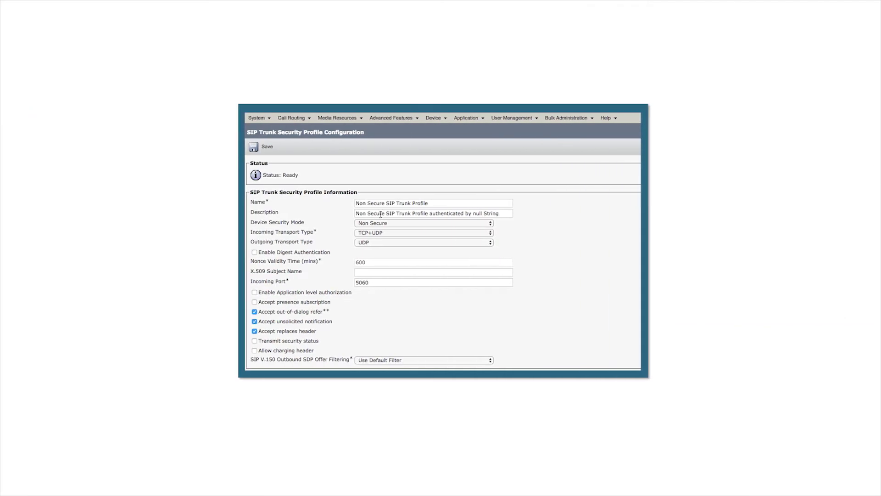
left_click(426, 205)
Rename the security profile to 'PnP Security Profile', keeping UDP as the outgoing transport type.
key("ctrl+a")
type("P")
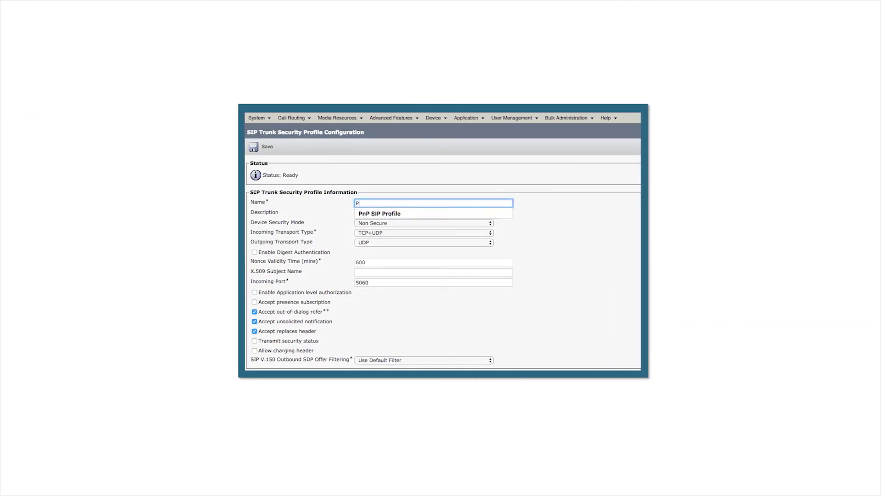
type("nP Security ")
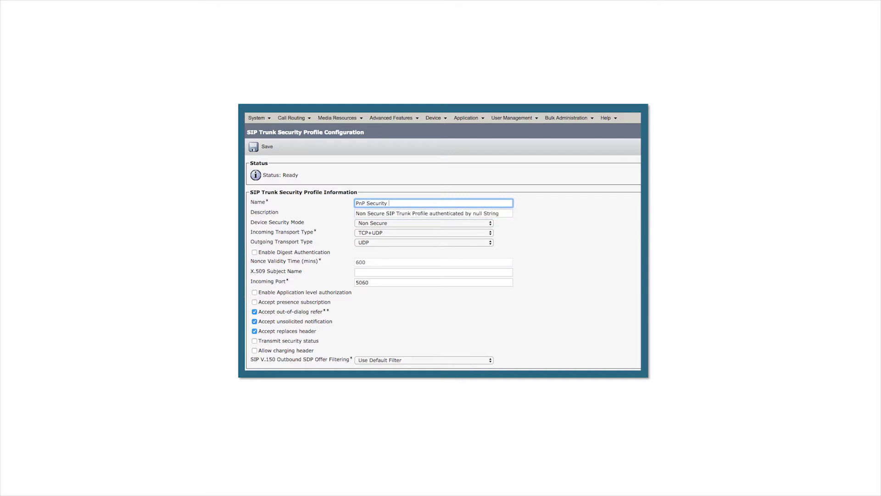
type("Profile")
left_click(417, 242)
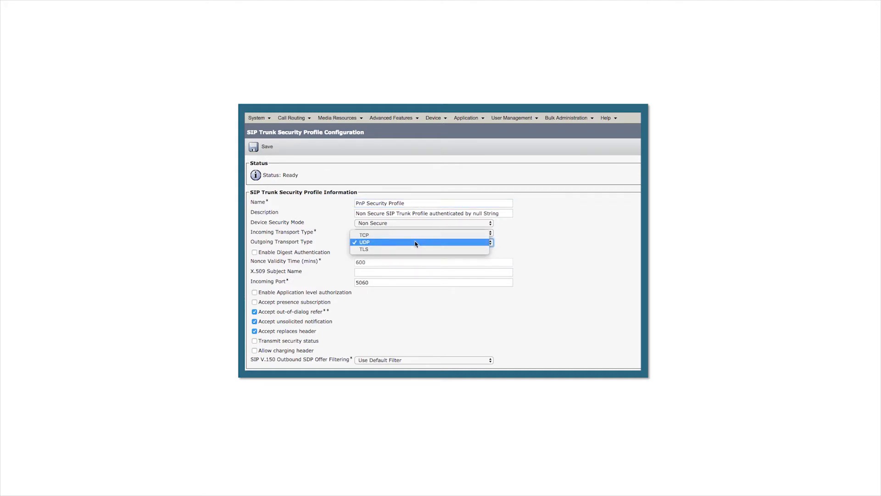
left_click(417, 243)
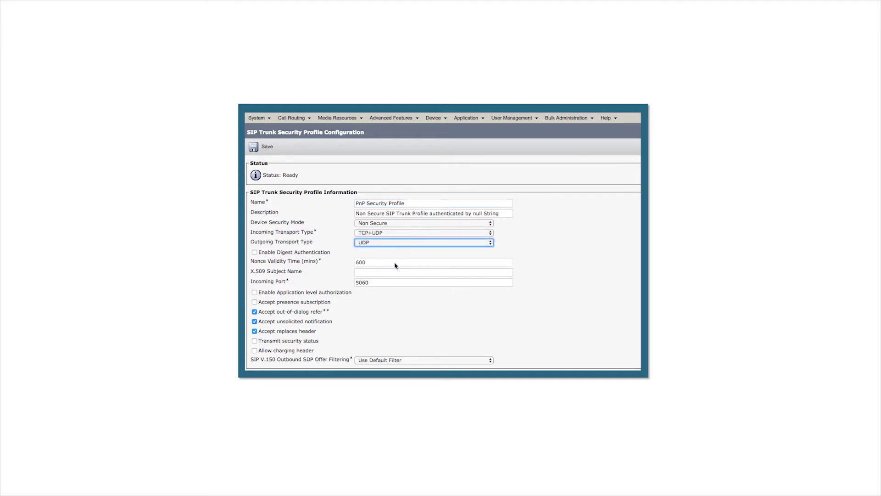
left_click(380, 284)
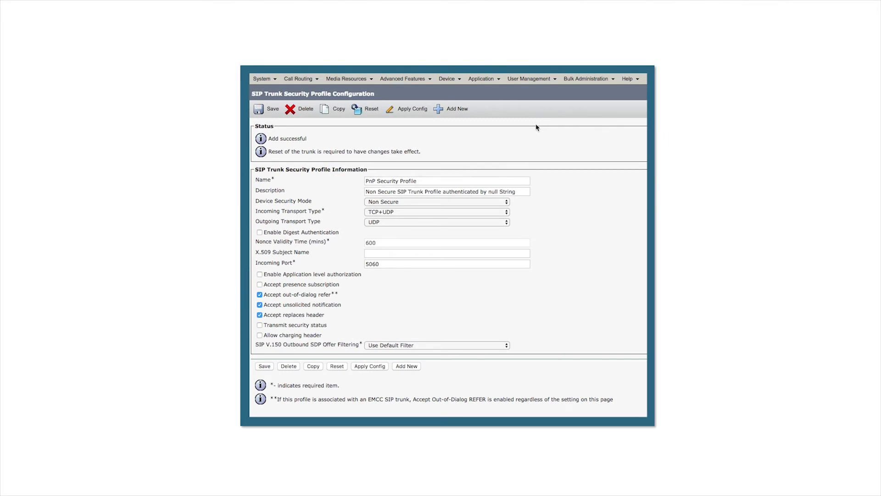
Add a new SIP Trunk with device name PnP_trunk and description 'Park-N-Page'.
left_click(447, 79)
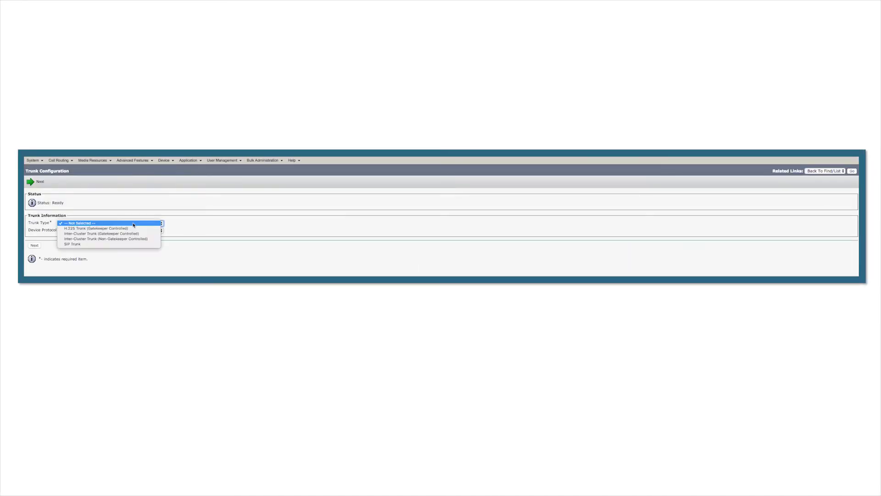
left_click(99, 245)
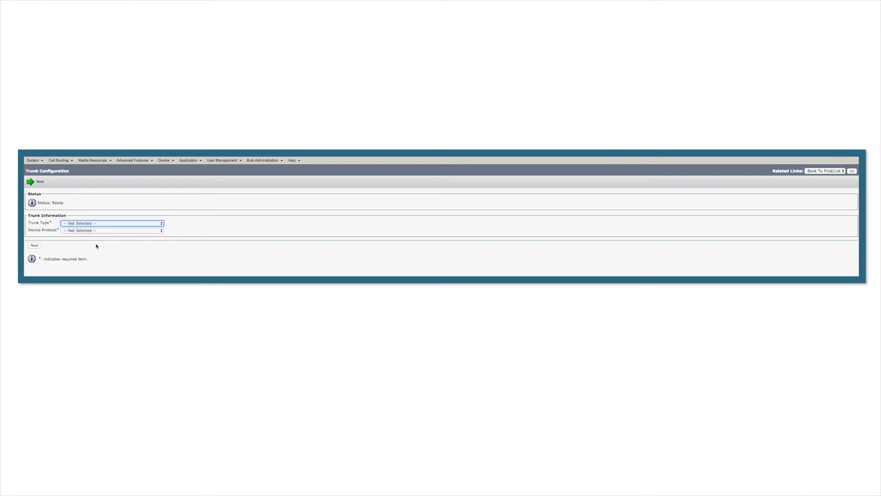
left_click(35, 253)
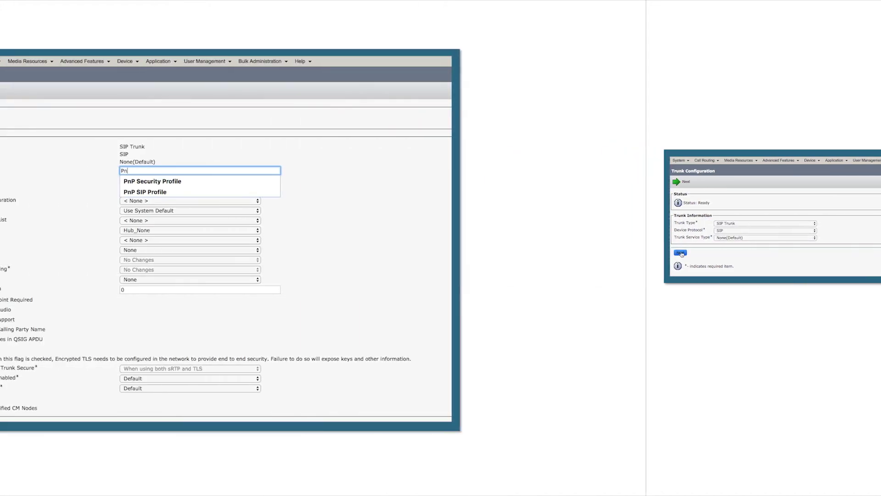
type("P_trunk")
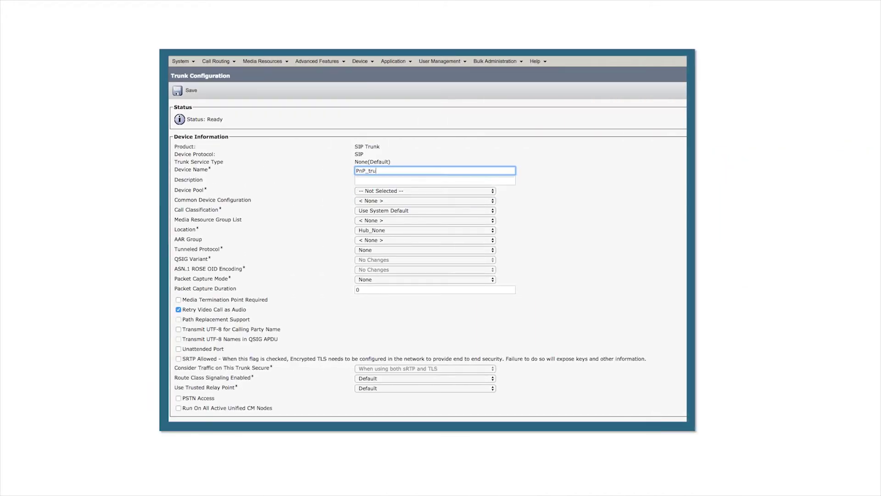
left_click(435, 181)
type("Park-N-Page")
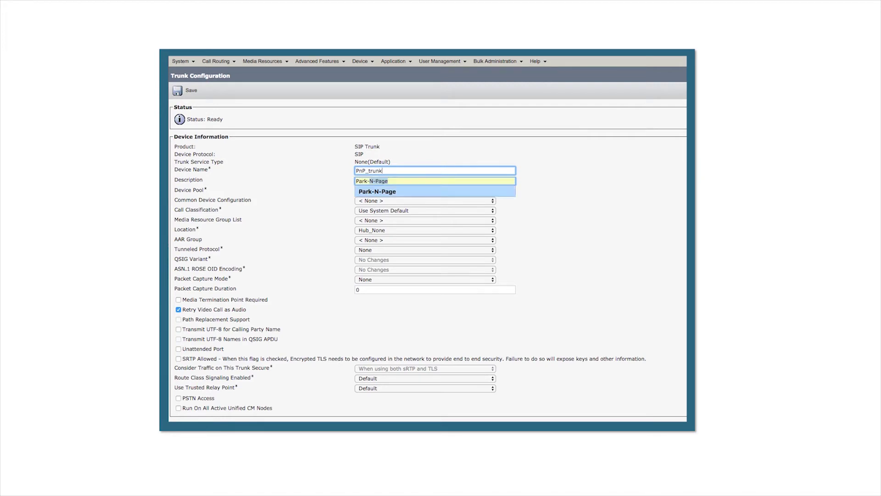
key("Return")
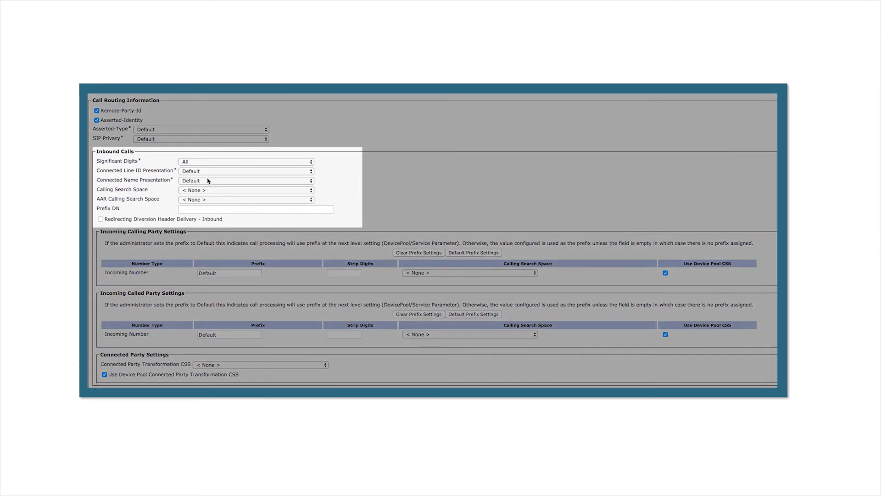
Set inbound calling search space to Default, destination address 192.168.11.69, and start choosing the SIP profile.
left_click(208, 190)
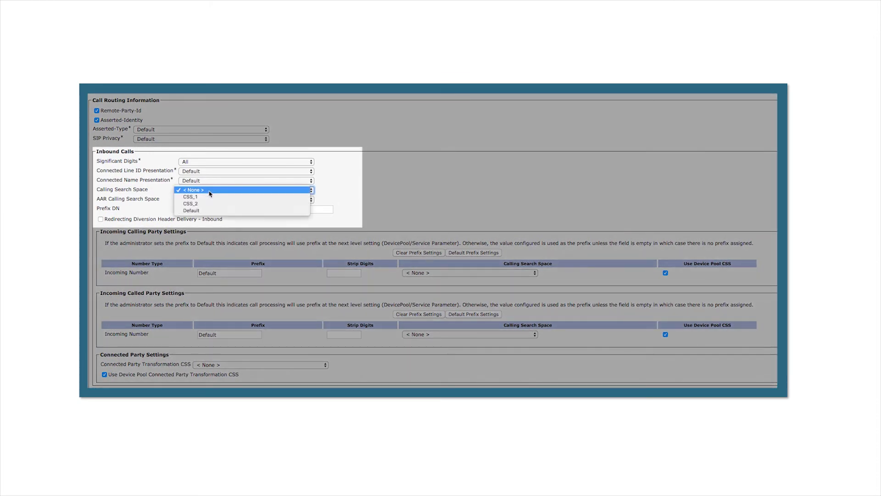
left_click(197, 211)
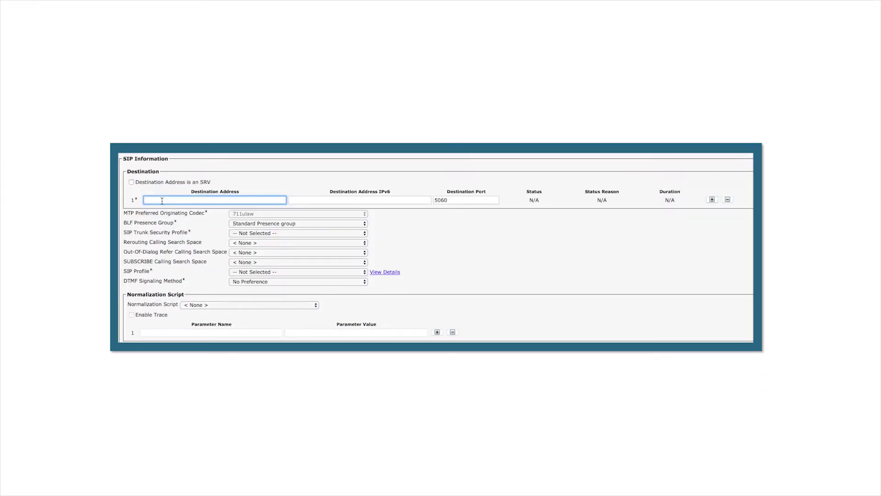
type("192.168")
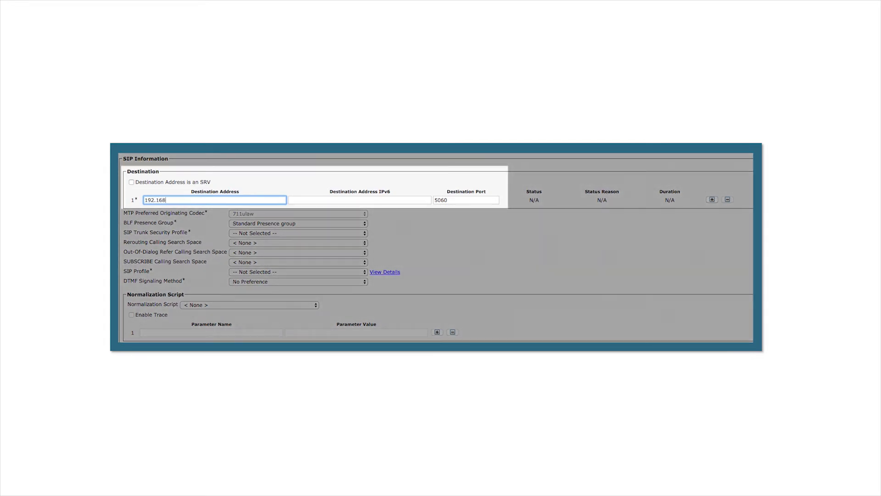
type(".11.69")
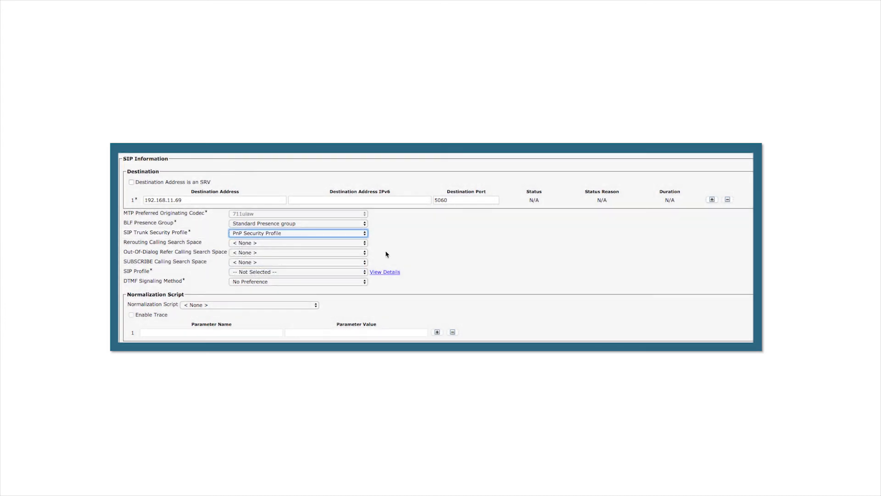
left_click(366, 272)
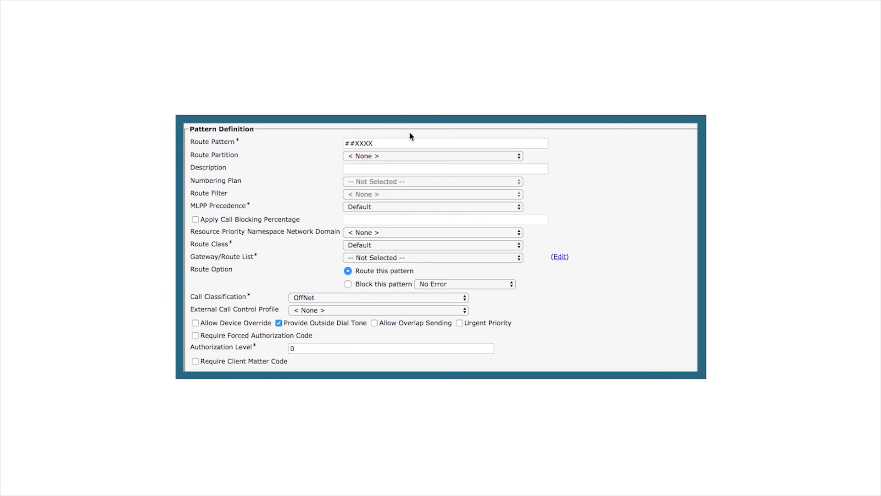
Give ##XXXX partition Default, description 'Park-N-Page Pickup', and route it to PNPTrunk.
scroll(412, 133, "down", 1)
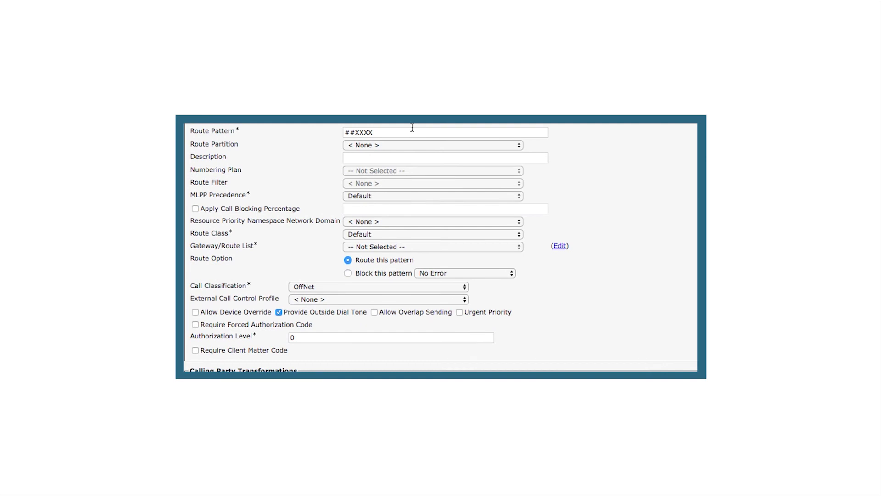
scroll(412, 128, "up", 1)
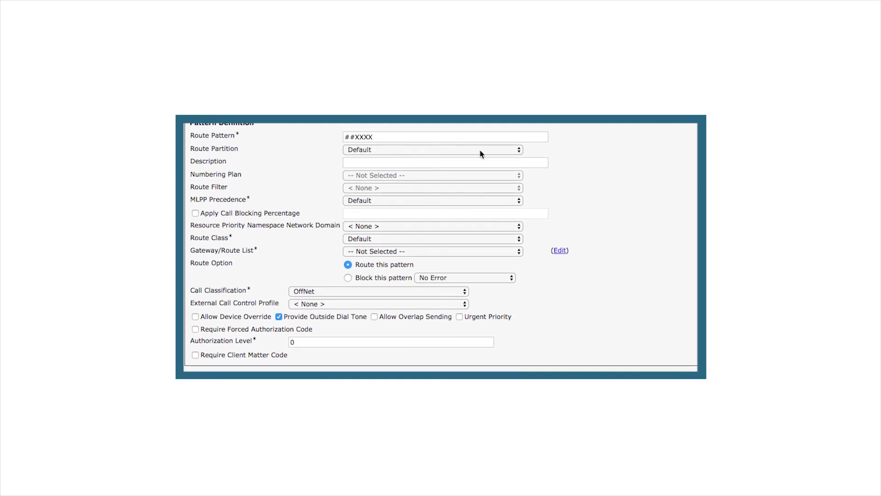
left_click(505, 150)
left_click(476, 152)
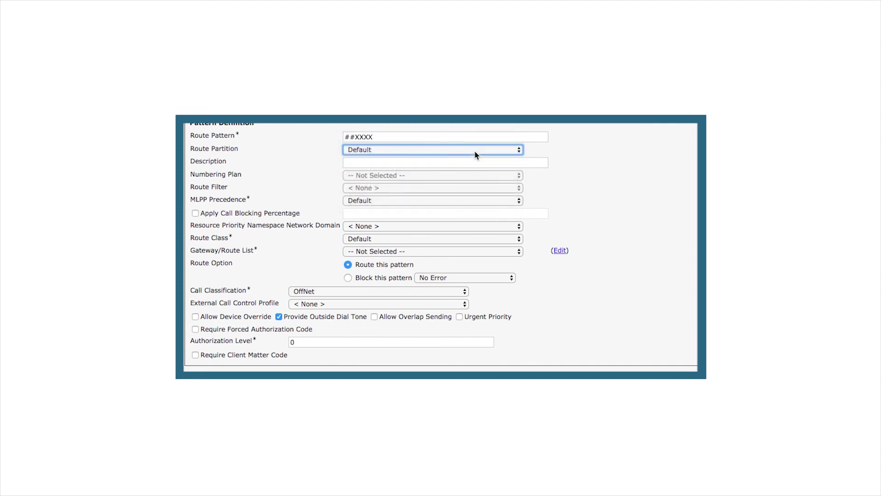
left_click(361, 161)
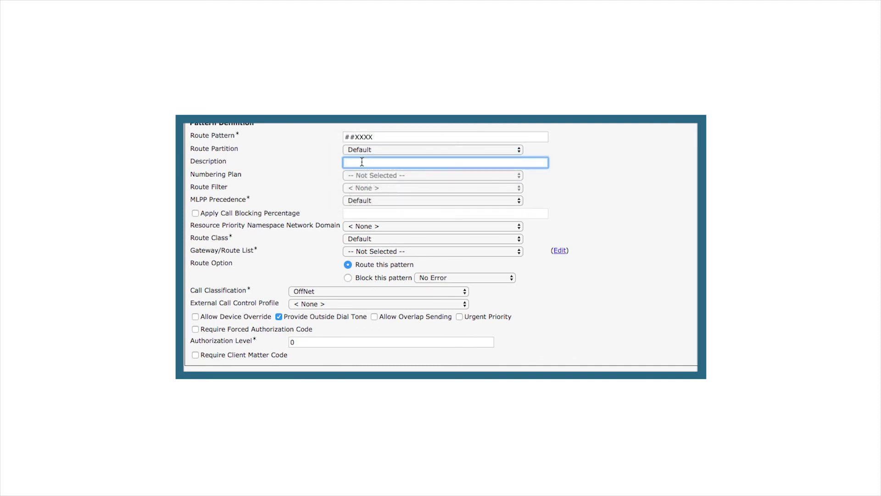
type("Park-N-Page Pickup")
left_click(517, 251)
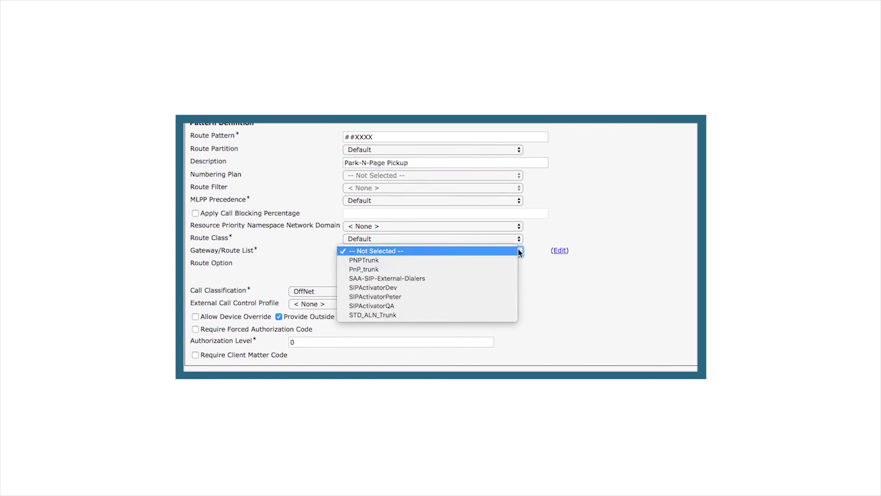
left_click(425, 261)
scroll(559, 298, "up", 1)
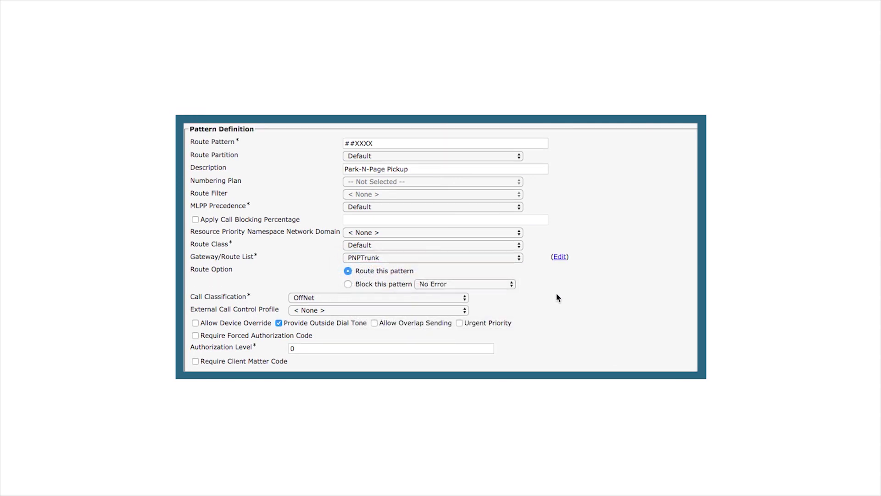
scroll(558, 297, "down", 2)
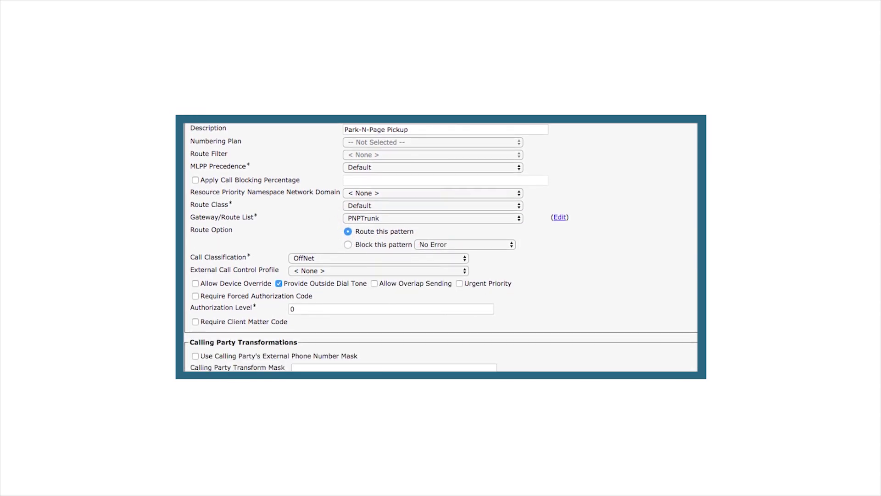